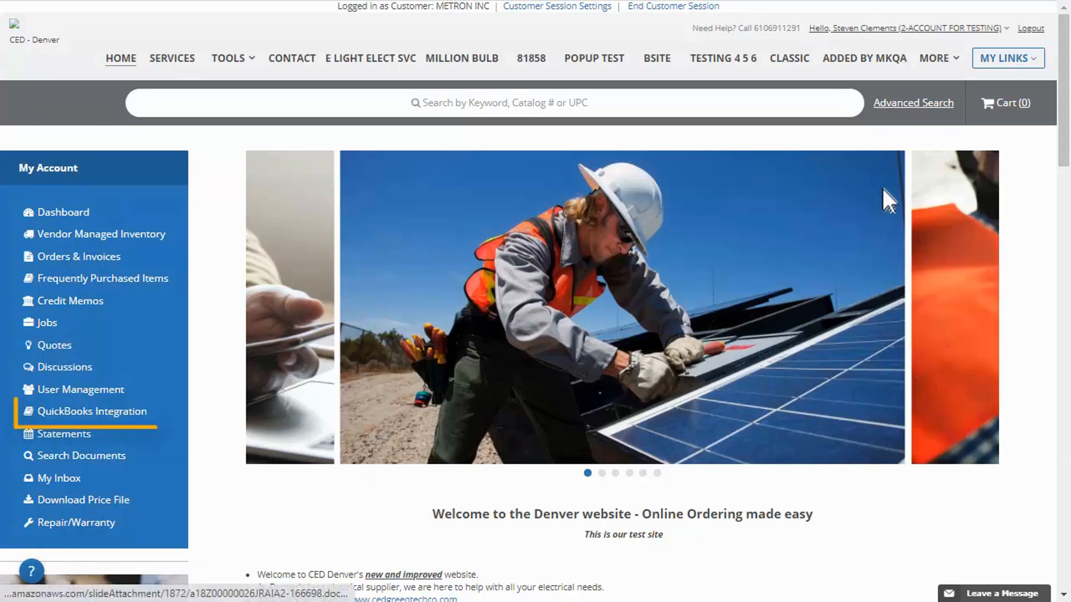
Open the QuickBooks Integration setup and fill in the username Testuser, the account password and the email address for setup instructions
left_click(1009, 56)
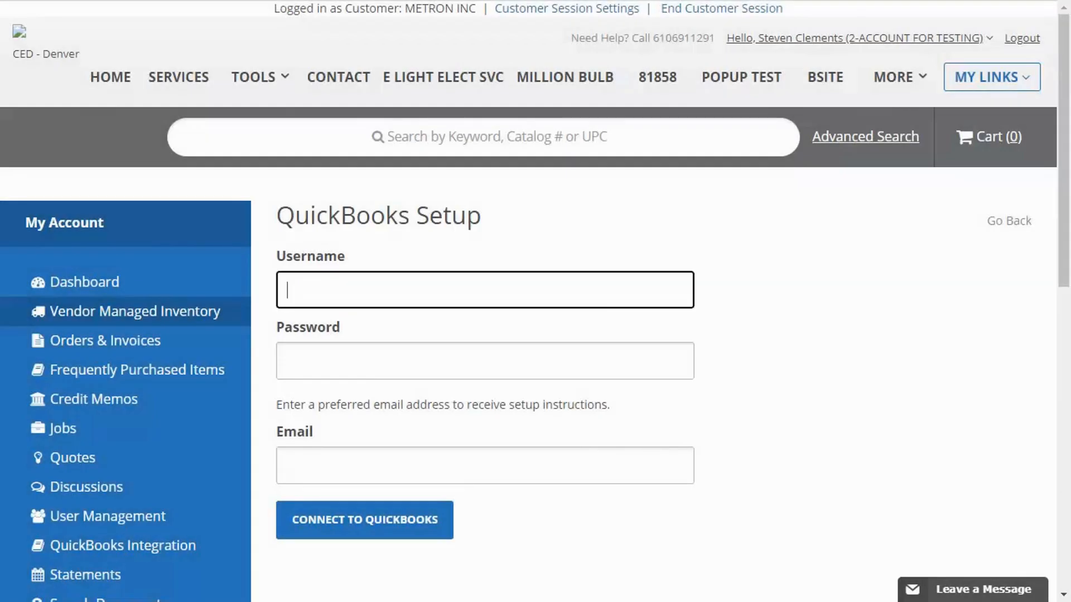
type("Testuser")
left_click(1025, 342)
key("Tab")
type("••••••")
key("Tab")
type("testuser@test.com")
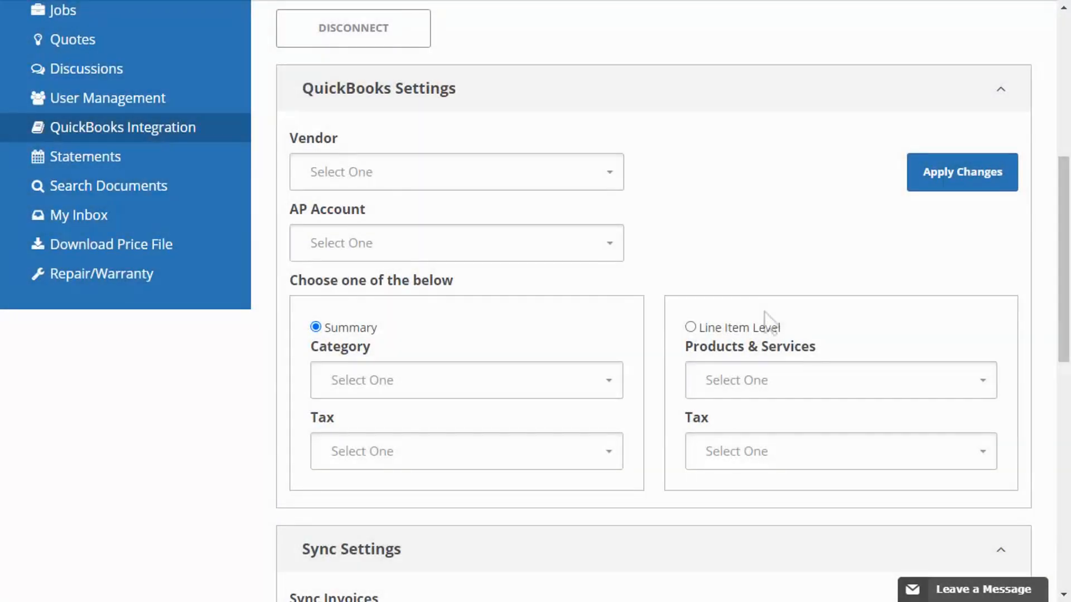
Set the QuickBooks vendor to Test Vendor and the AP account to Accounts Payable (A/P)
left_click(572, 172)
left_click(414, 252)
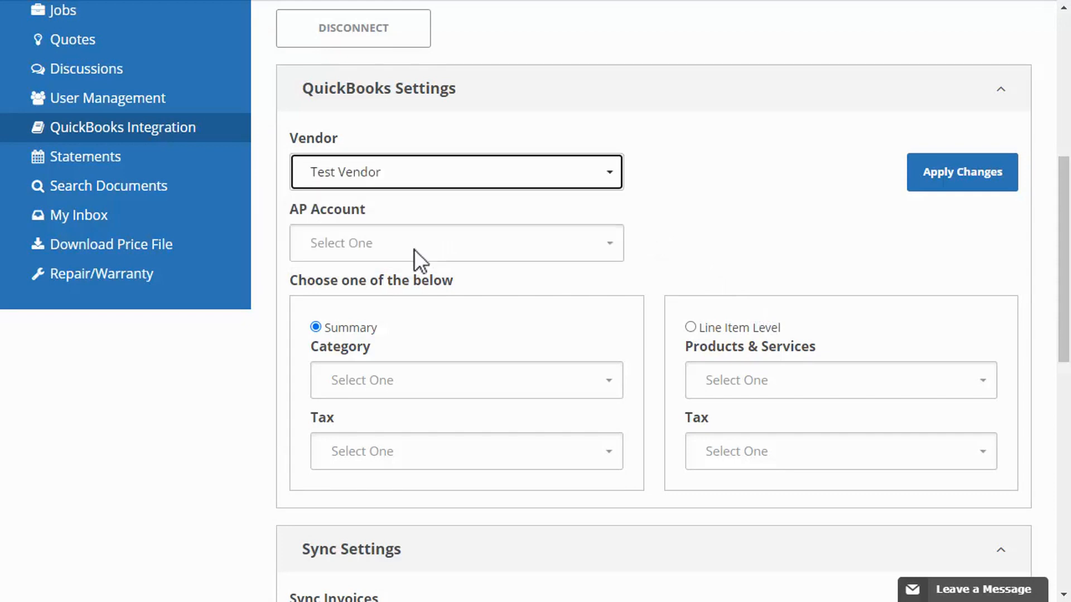
left_click(583, 243)
left_click(435, 301)
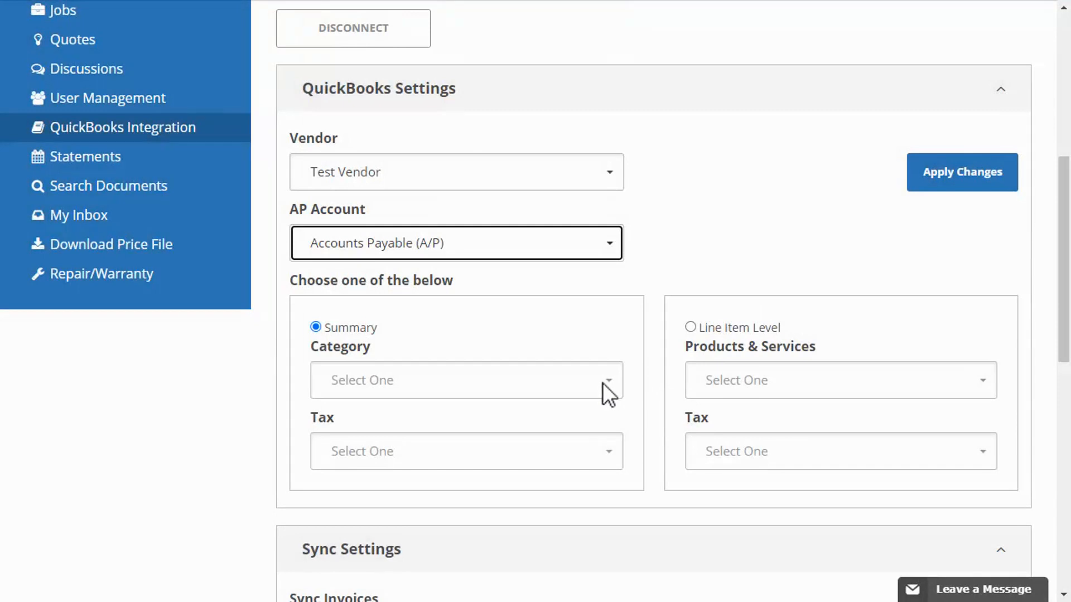
Set both the category and the tax for the Summary option to Job Supplies
left_click(597, 381)
left_click(397, 331)
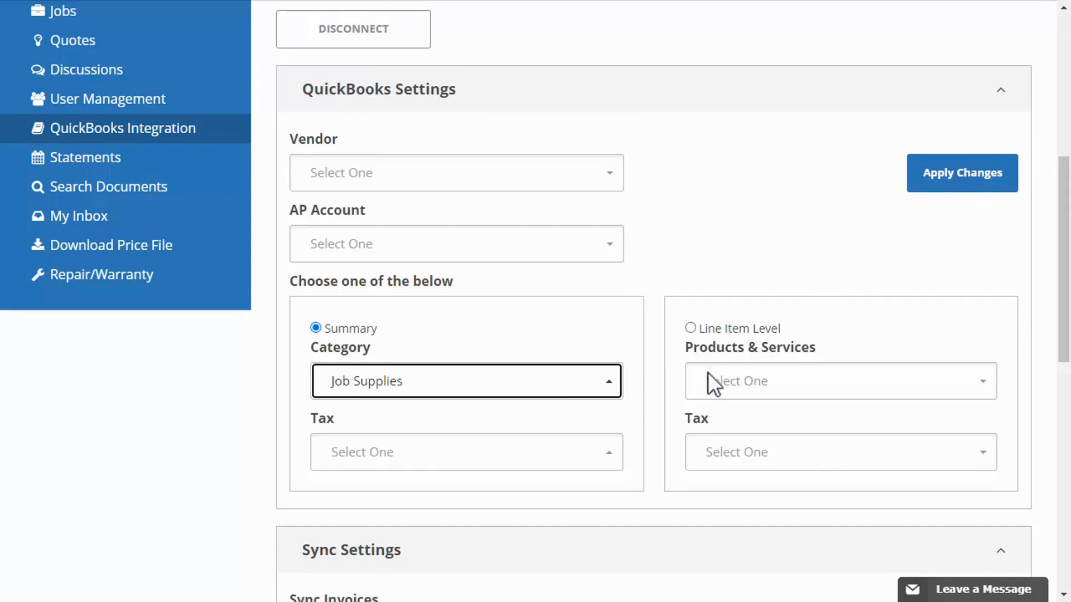
left_click(601, 451)
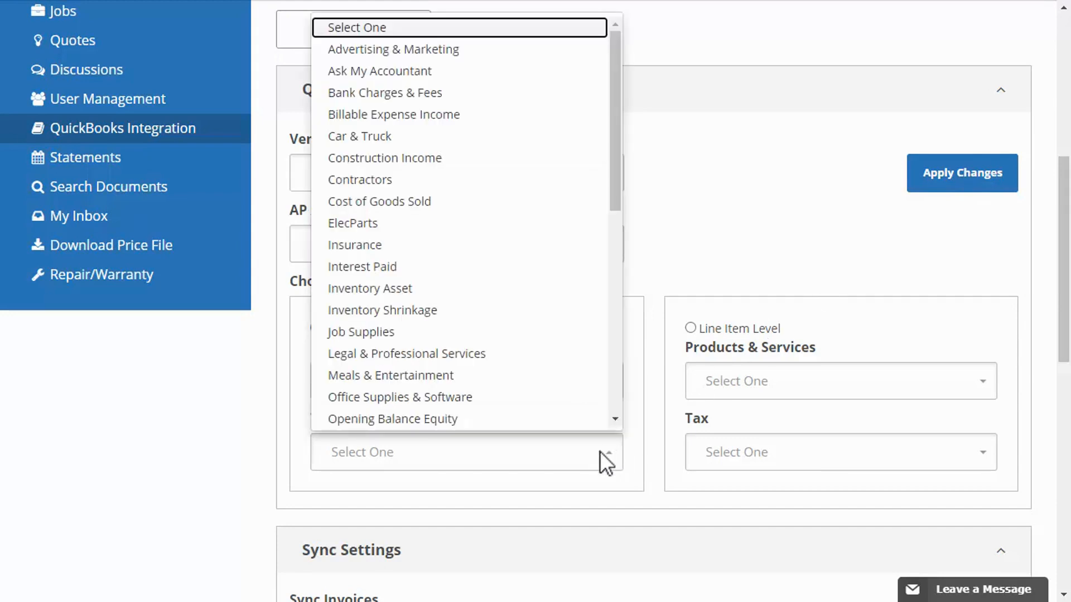
left_click(402, 332)
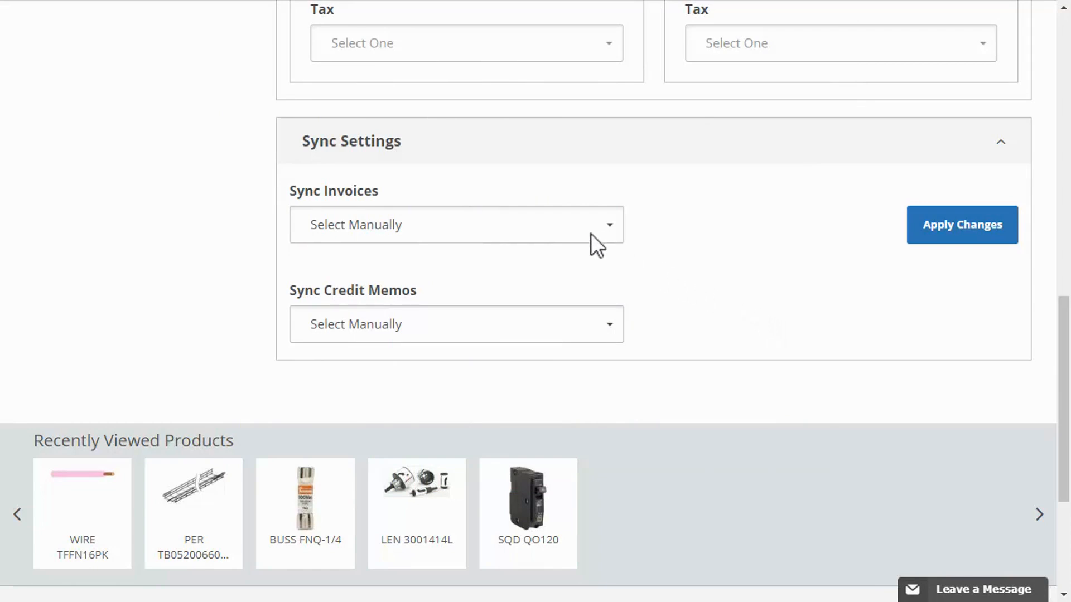
Examine the available sync options for invoices and credit memos in the sync settings
left_click(574, 226)
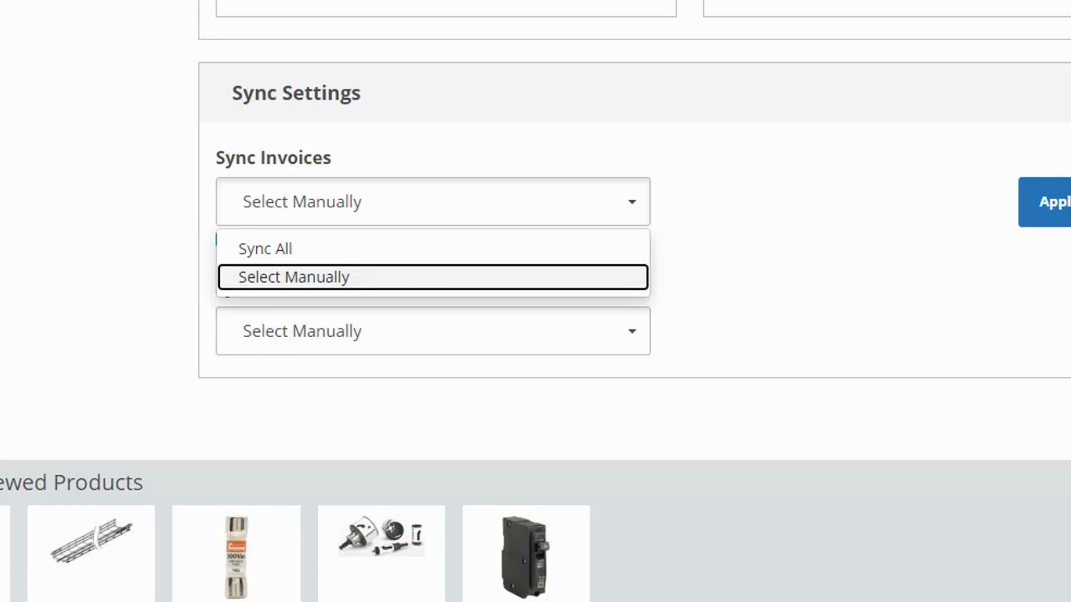
left_click(432, 331)
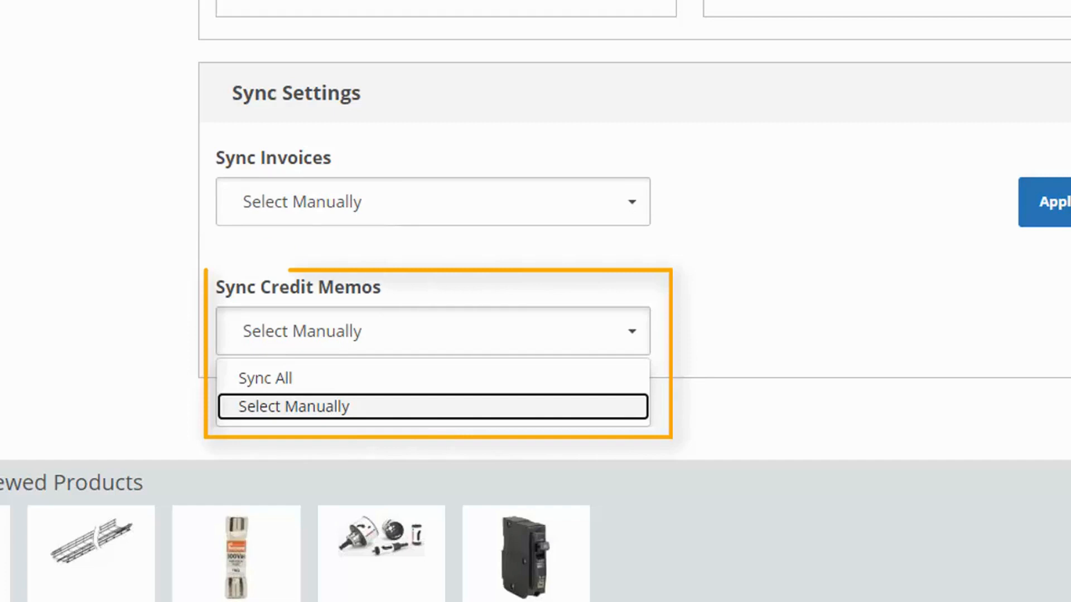
key("Escape")
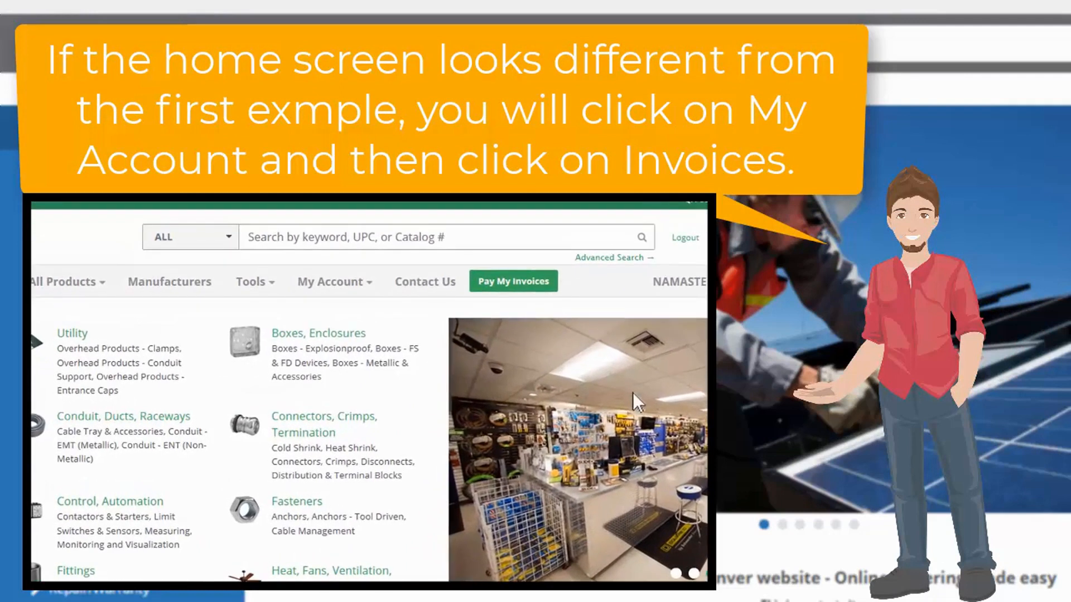
Open the first order in the account's invoices list and send its invoice to QuickBooks
left_click(365, 289)
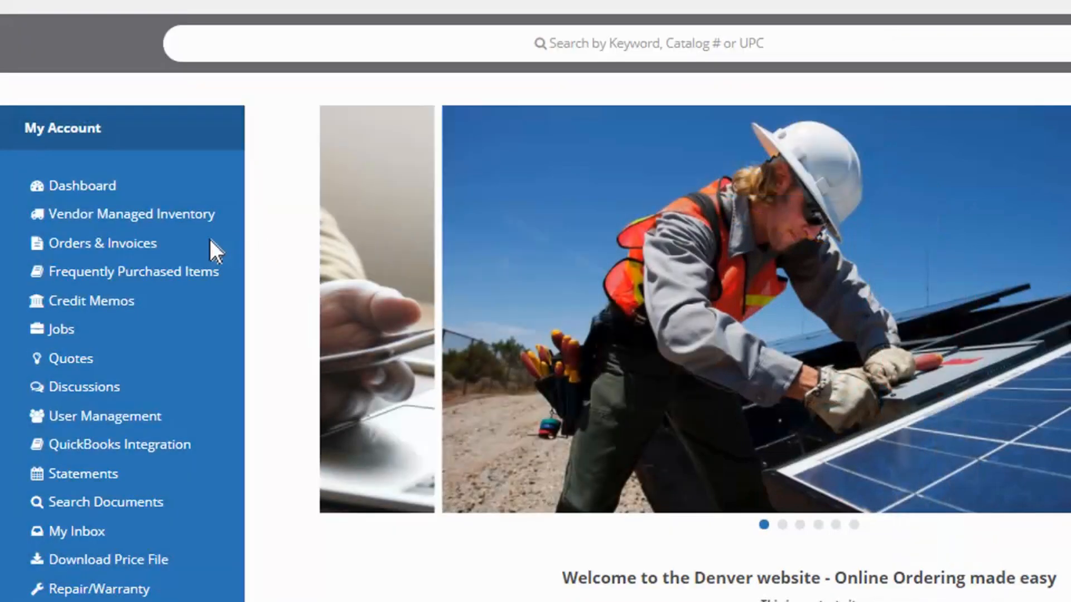
left_click(154, 241)
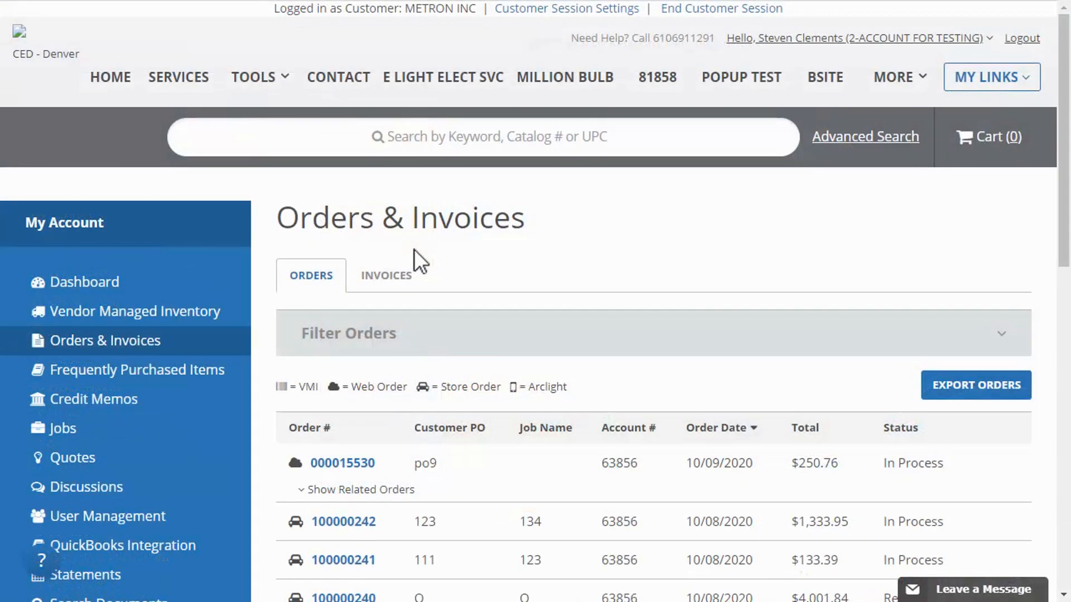
left_click(409, 280)
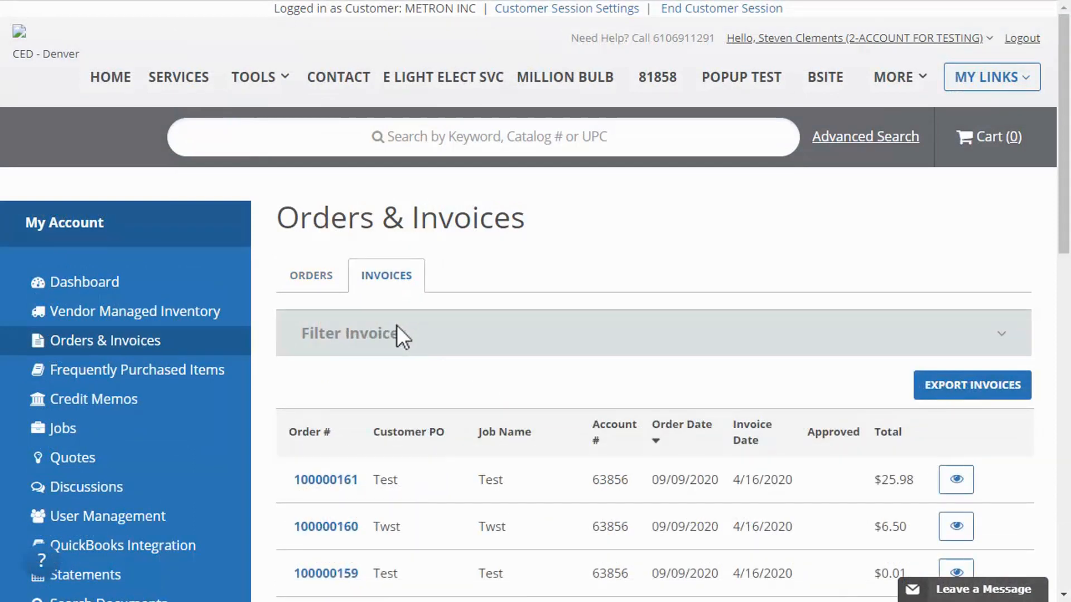
left_click(355, 481)
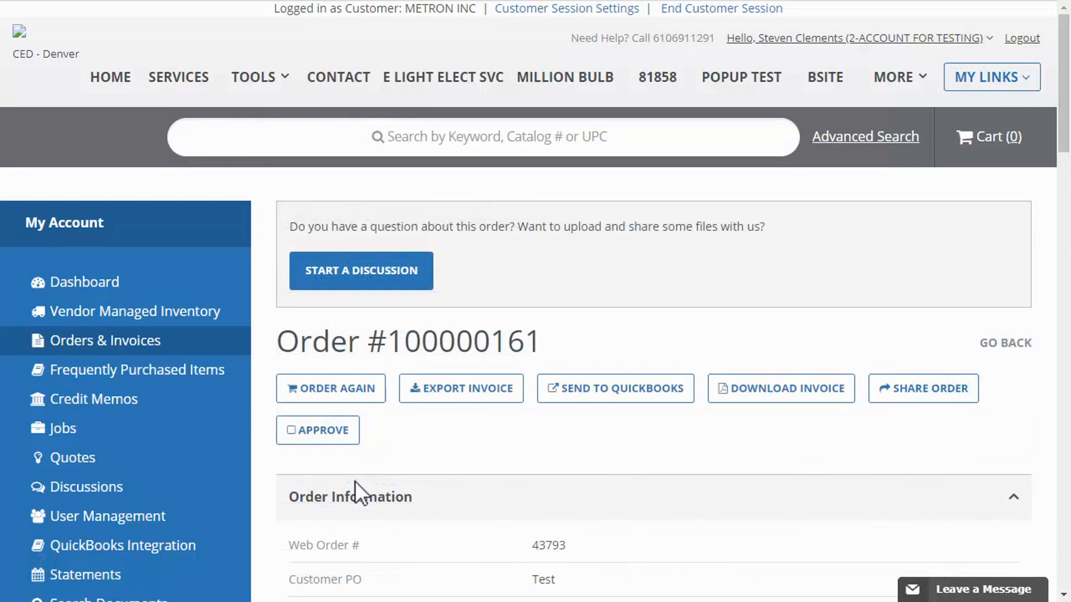
left_click(637, 394)
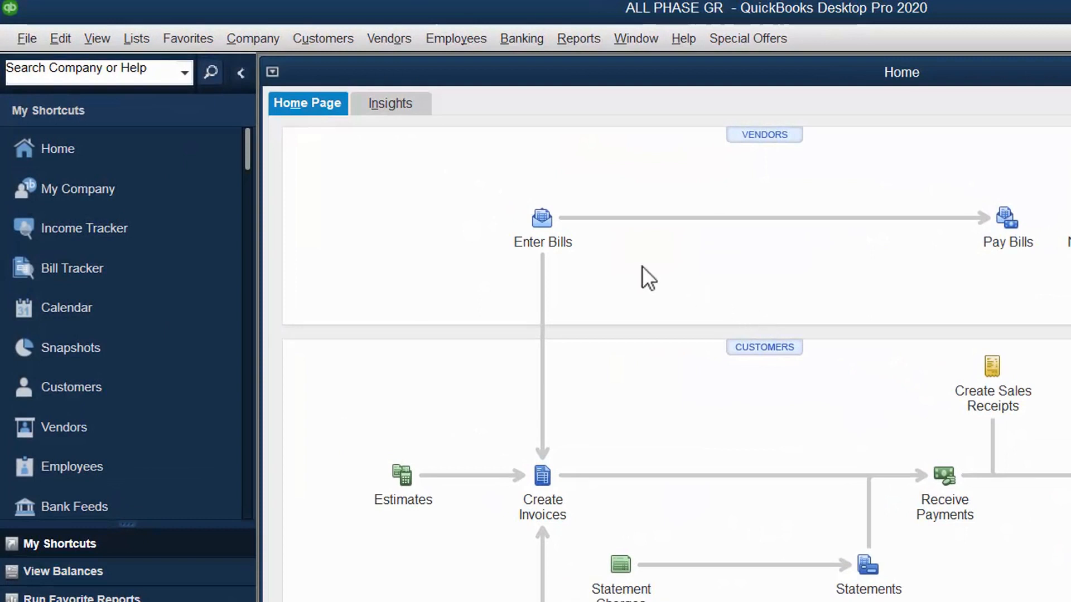
Switch to QuickBooks Desktop, open the Web Connector through Update Web Services, and enter and save the HTTPWebService password
left_click(35, 41)
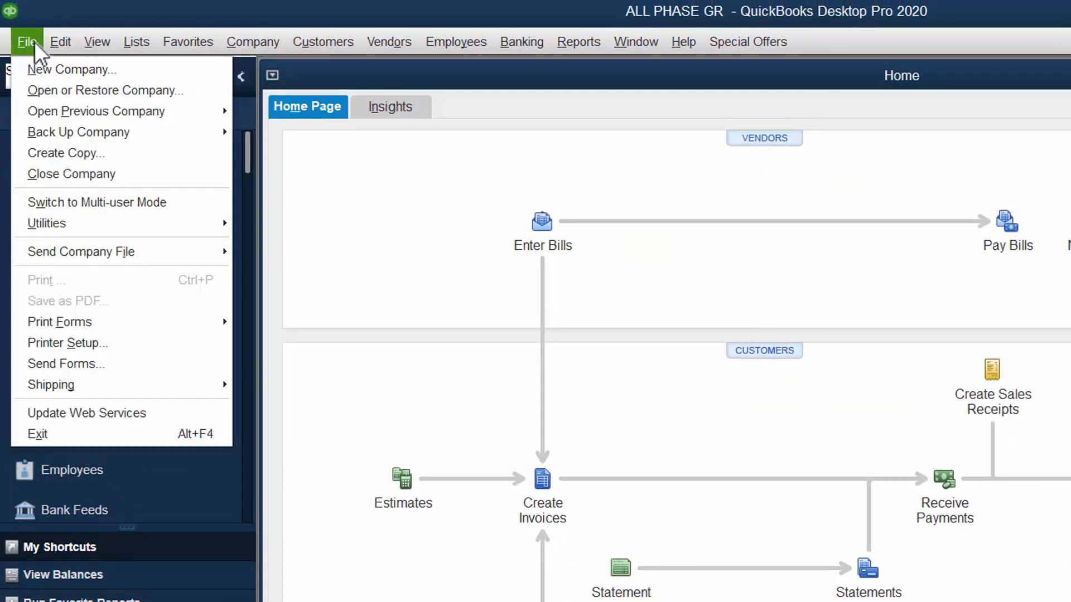
left_click(149, 415)
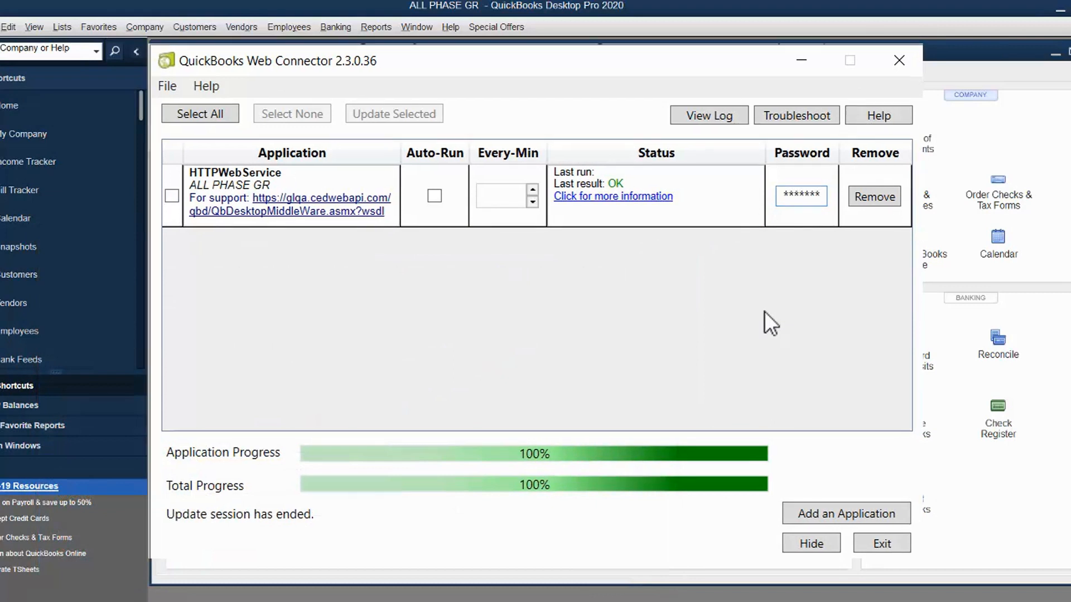
key("Return")
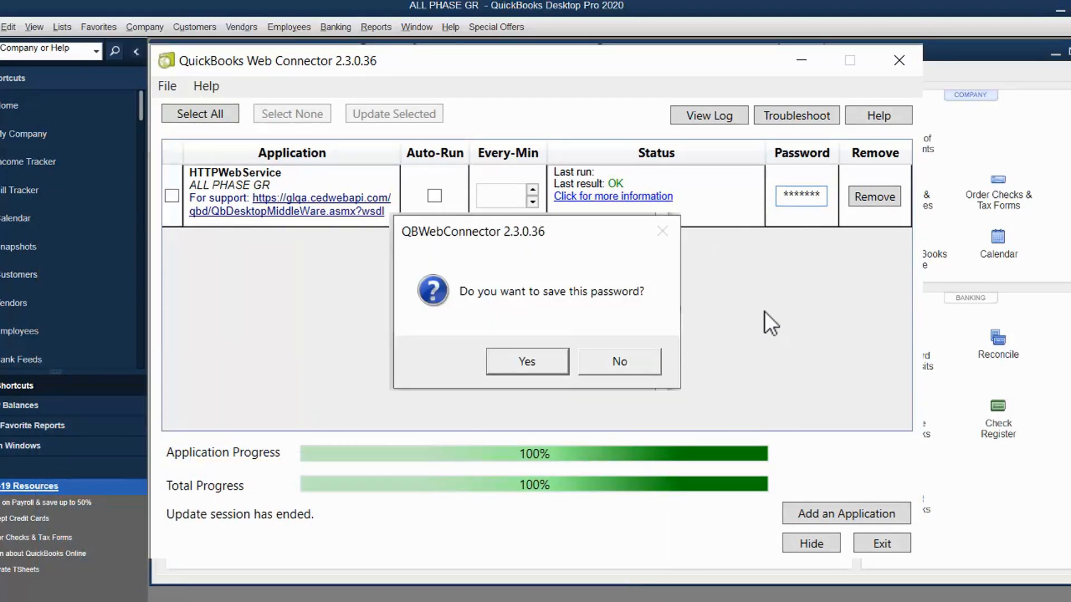
left_click(549, 364)
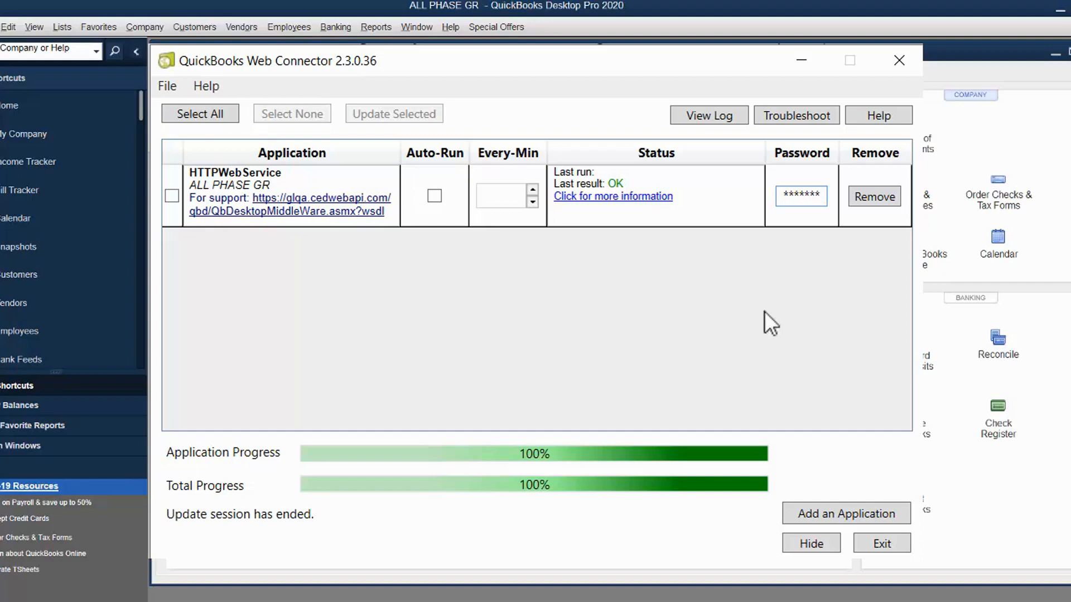
Select the HTTPWebService application and enable Auto-Run for it at an interval of 60 minutes
left_click(177, 197)
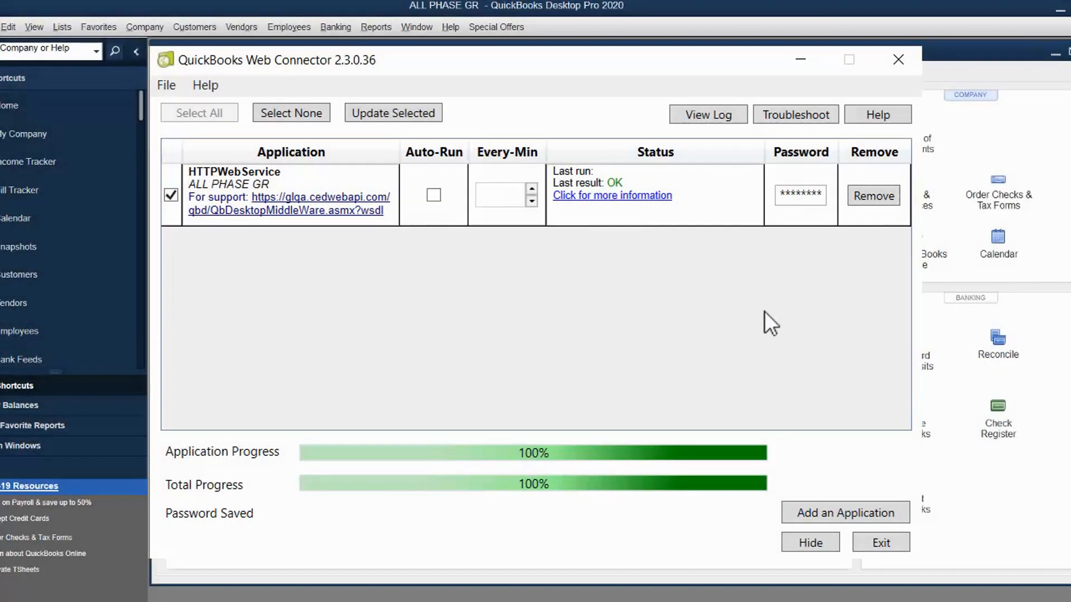
left_click(434, 196)
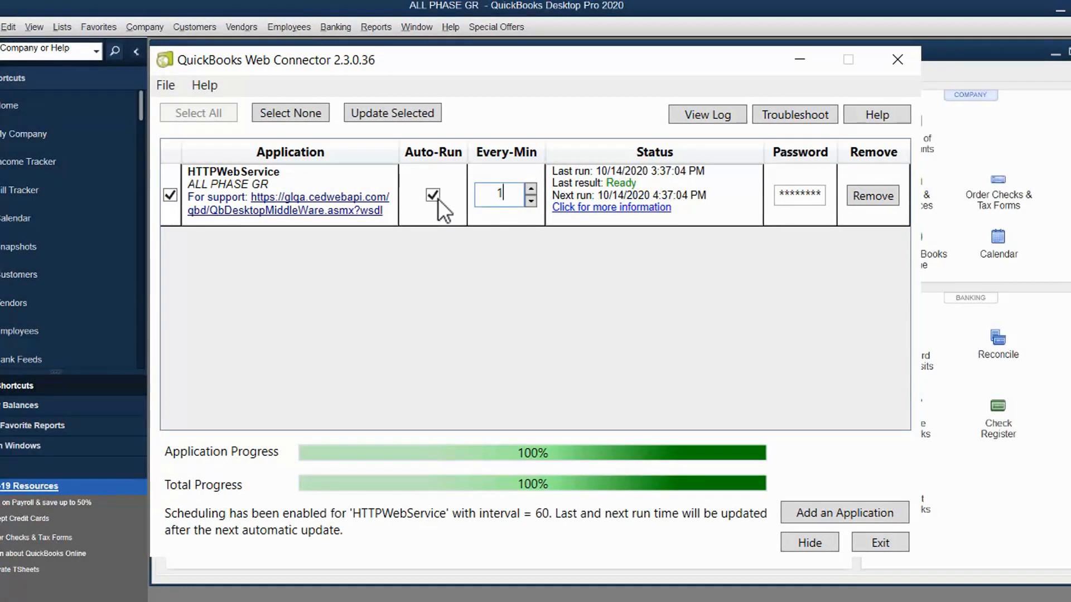
key("BackSpace")
type("60")
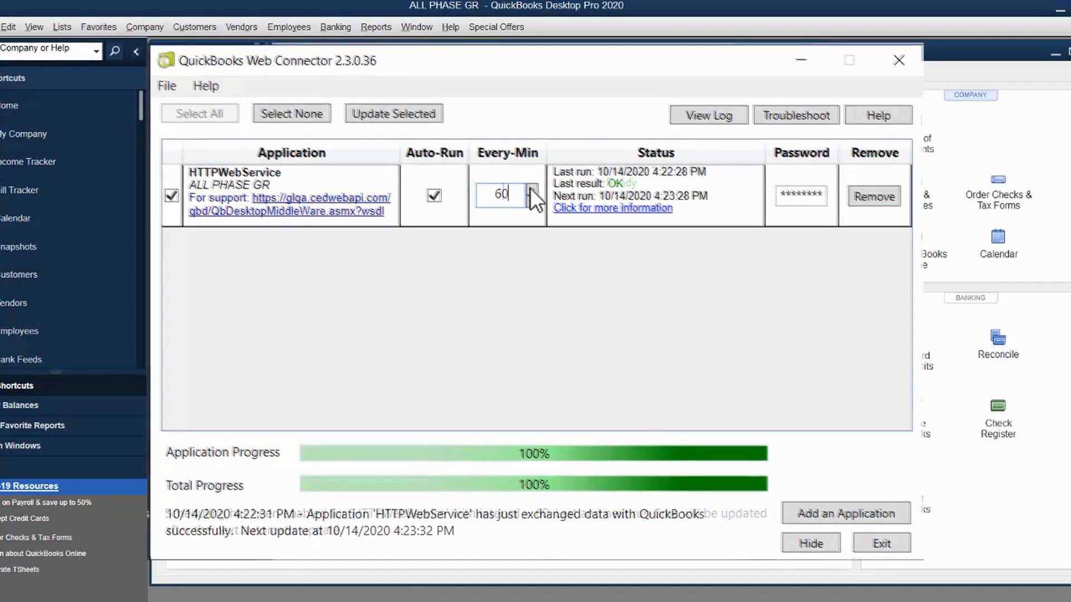